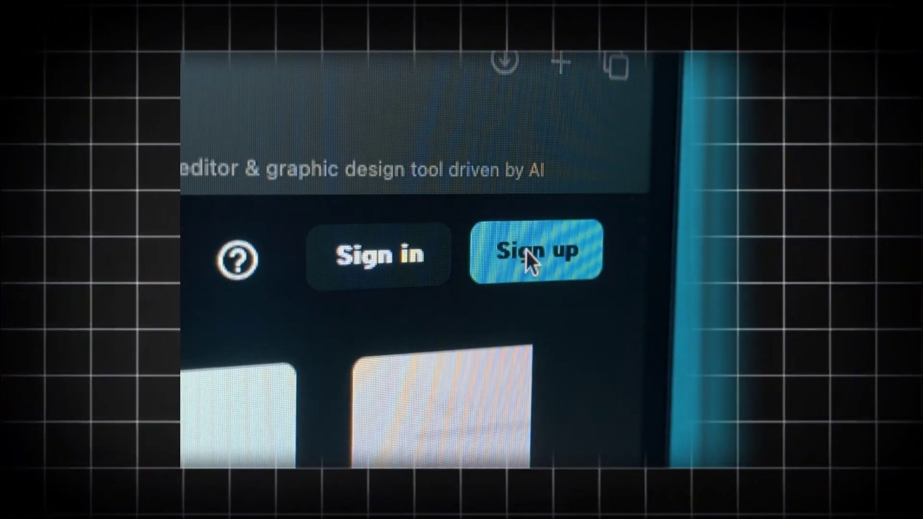
# Open capcut.com's account sign-up page with Google, TikTok, Facebook and email options
pyautogui.click(526, 249)
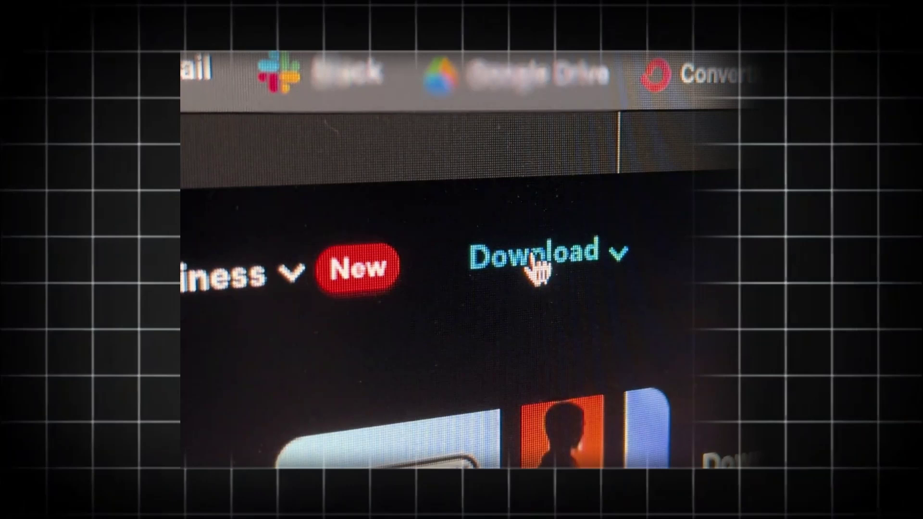
pyautogui.moveTo(555, 263)
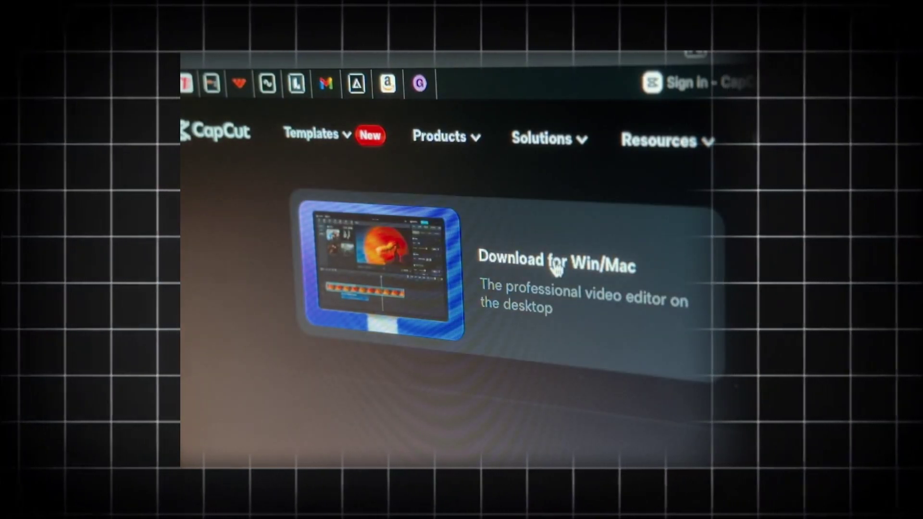
# Download the CapCut desktop installer (setup.dmg) for Win/Mac
pyautogui.click(555, 265)
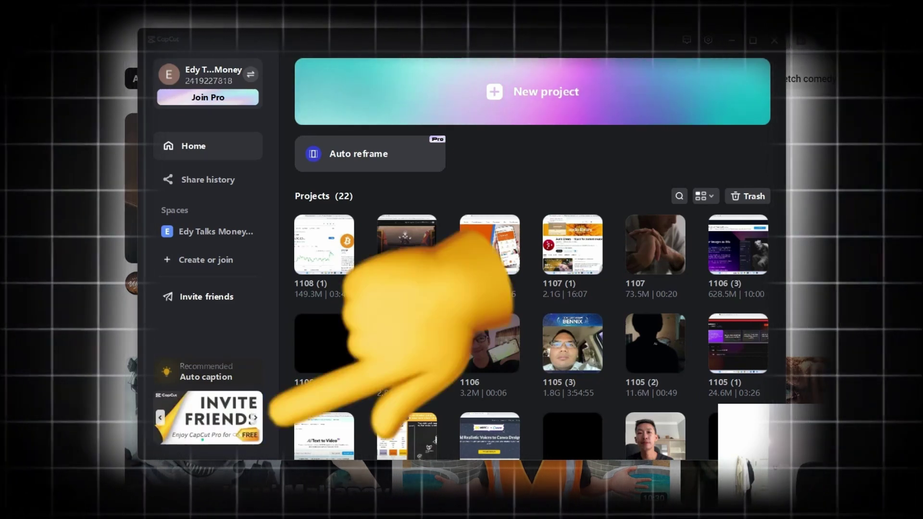
# Open the Invite Friends banner to show the free Pro invite rewards window
pyautogui.click(209, 417)
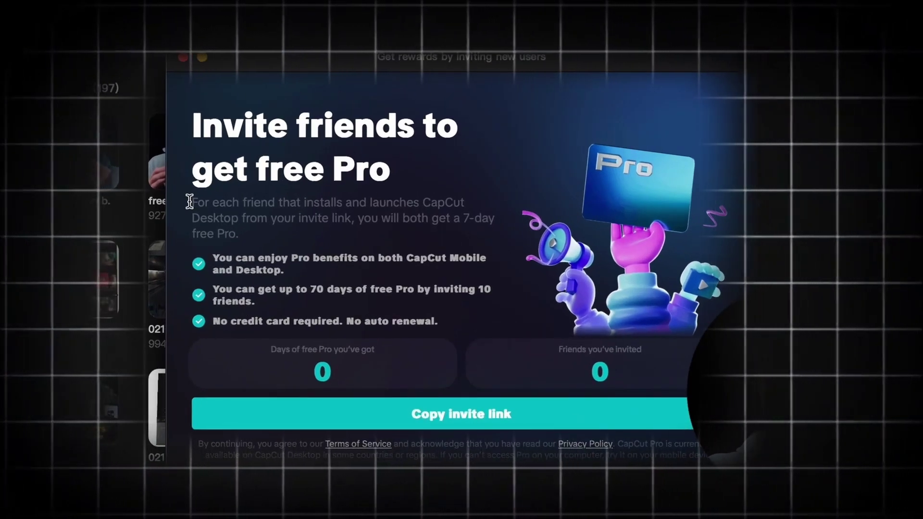
pyautogui.moveTo(191, 202); pyautogui.dragTo(239, 213)
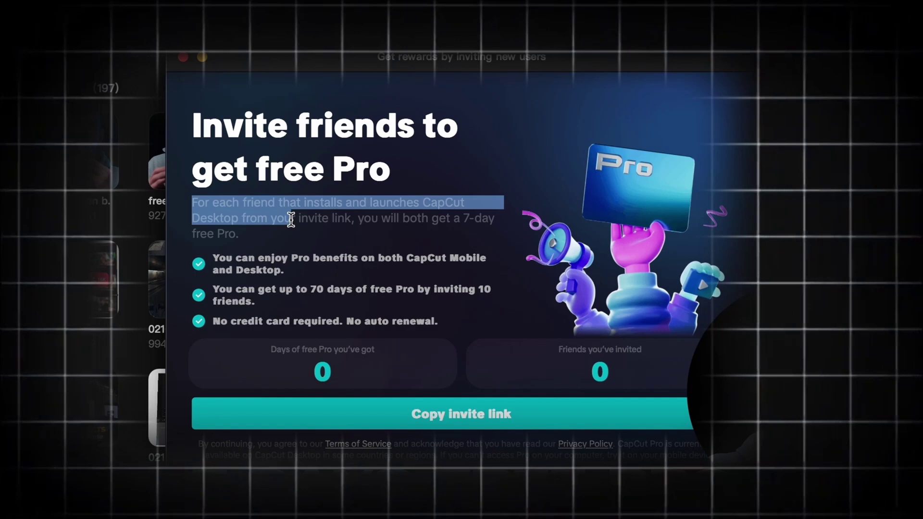
pyautogui.click(219, 288)
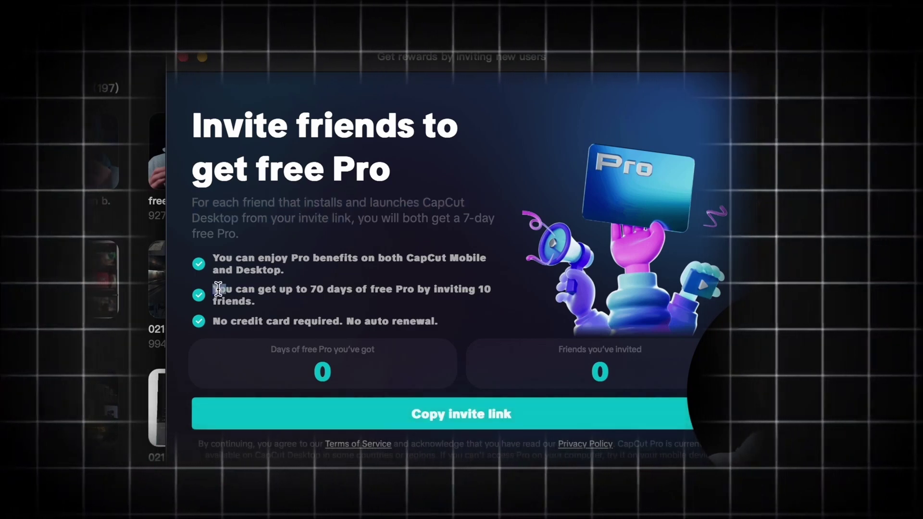